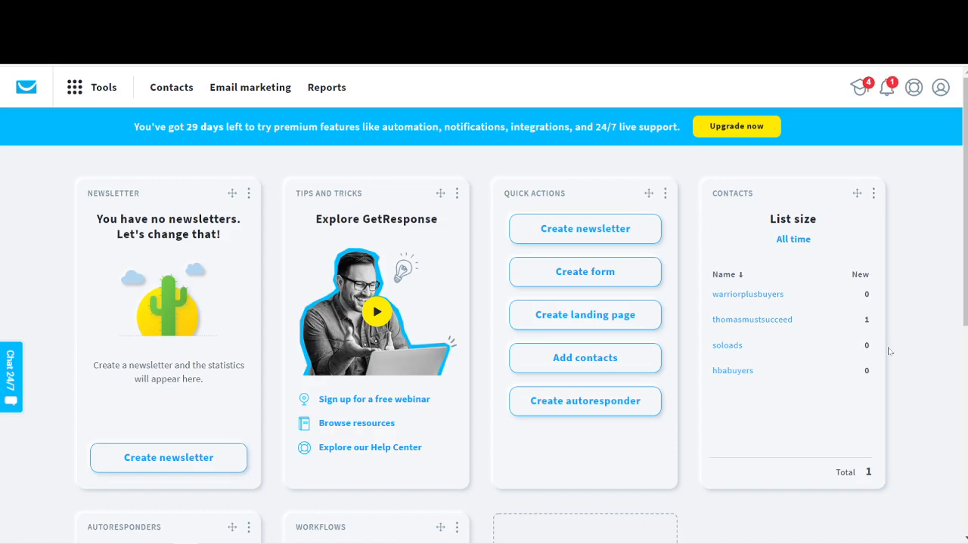
# Create a new contact list named quality_traffic.
pyautogui.click(173, 88)
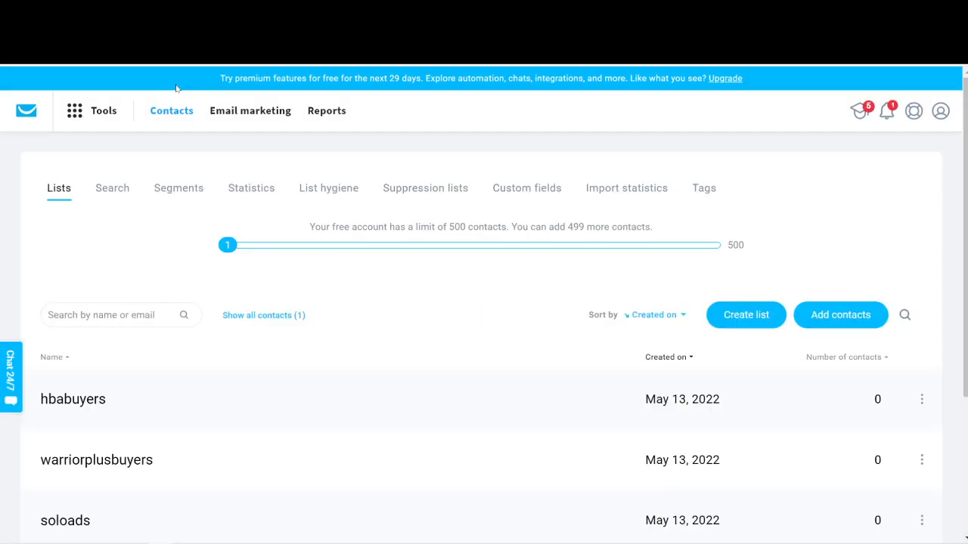
pyautogui.click(746, 318)
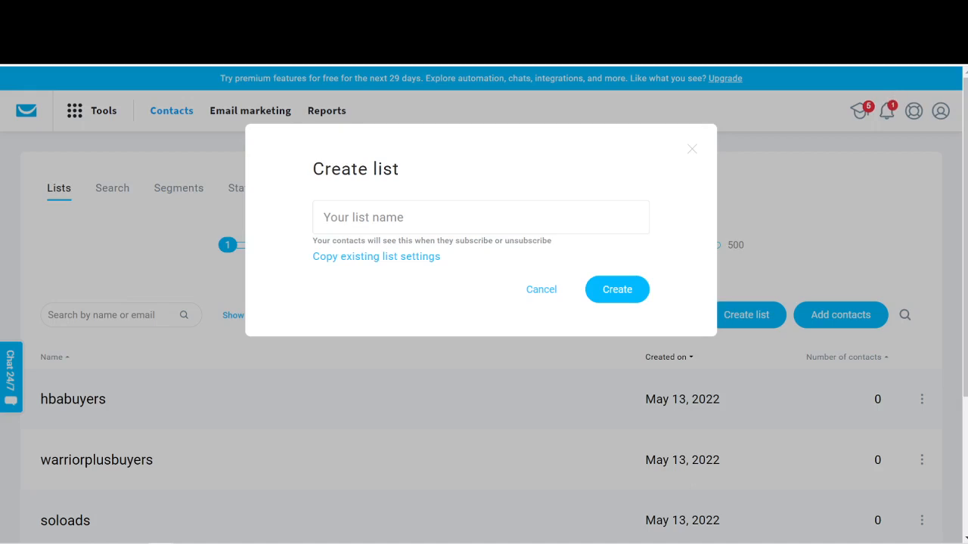
pyautogui.click(481, 218)
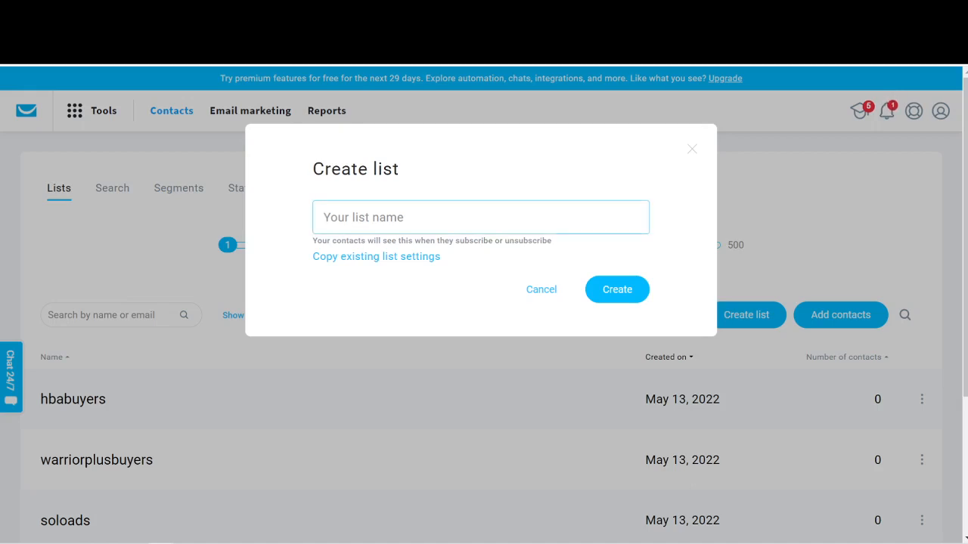
pyautogui.write('quality_tr')
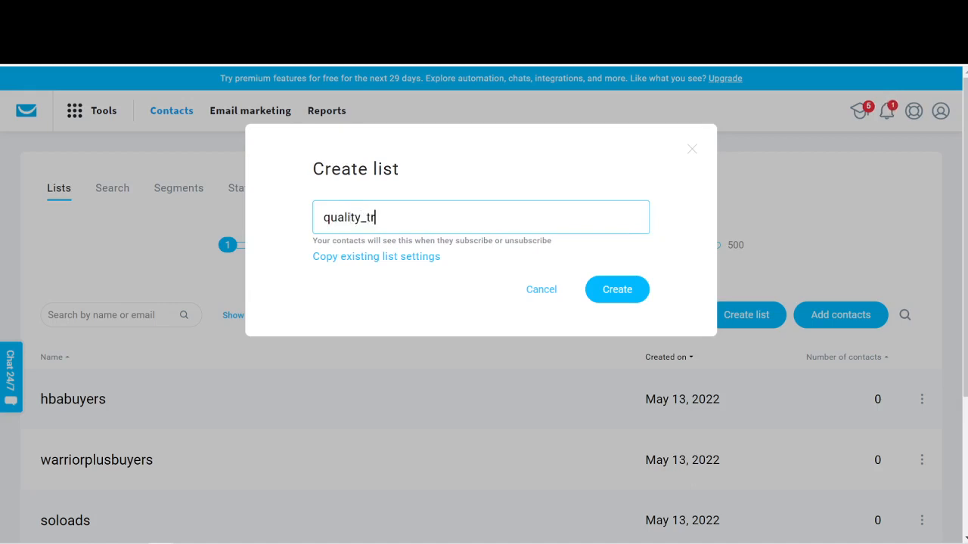
pyautogui.write('afic')
pyautogui.write('ffic')
pyautogui.click(620, 292)
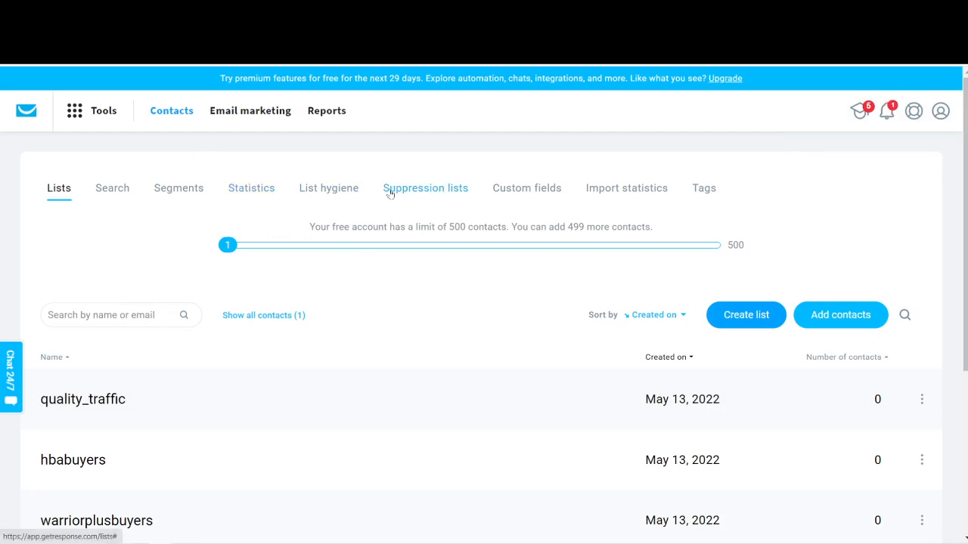
# Create a new autoresponder named "email 0" and link it to the quality_traffic list.
pyautogui.click(85, 114)
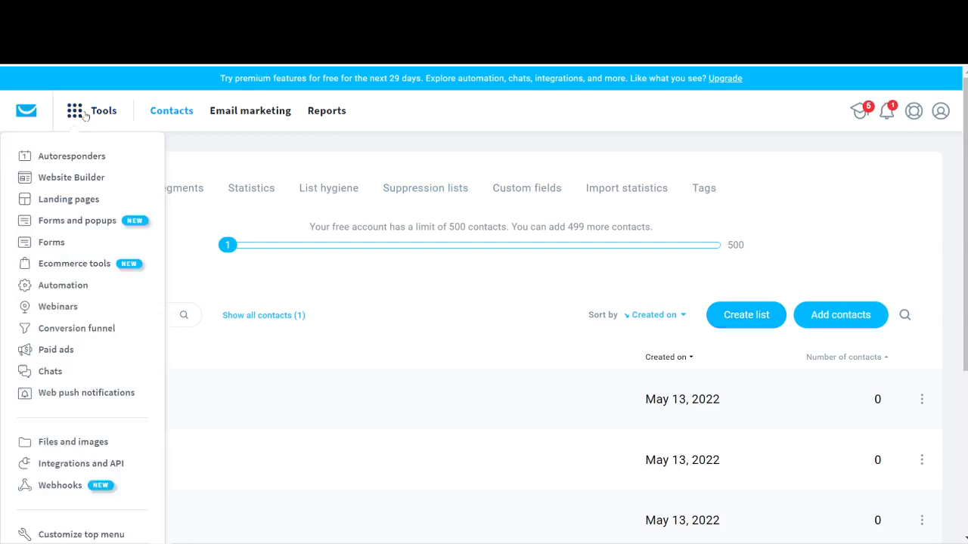
pyautogui.click(73, 157)
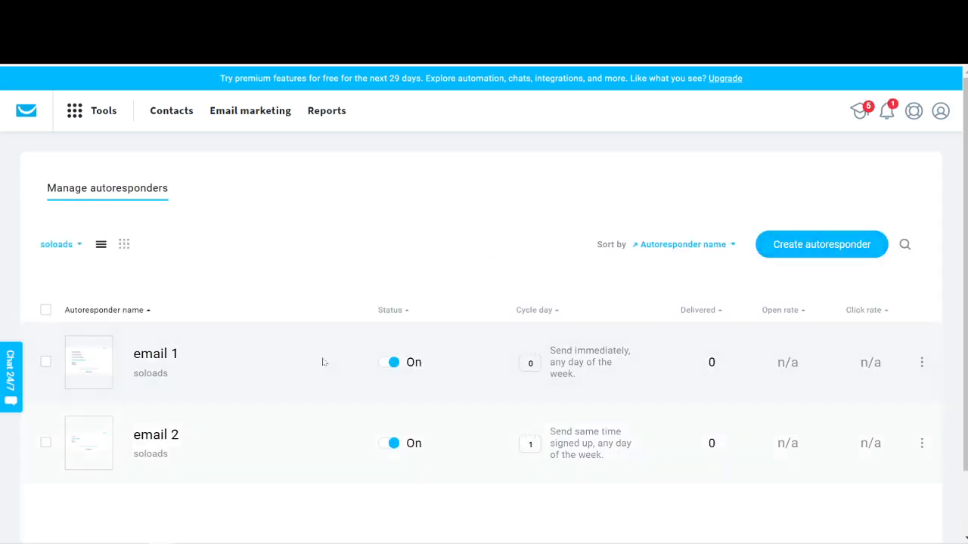
pyautogui.click(801, 243)
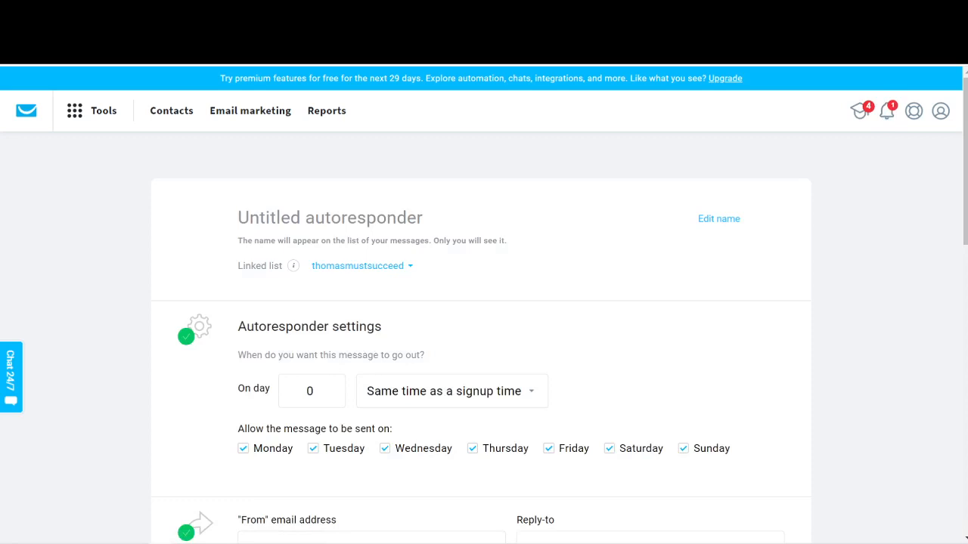
pyautogui.write('email 0')
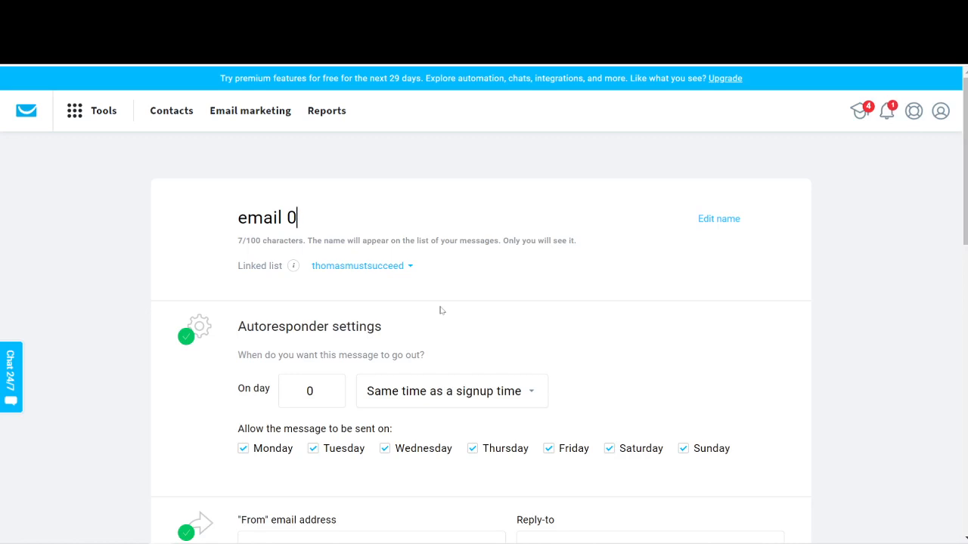
pyautogui.click(384, 269)
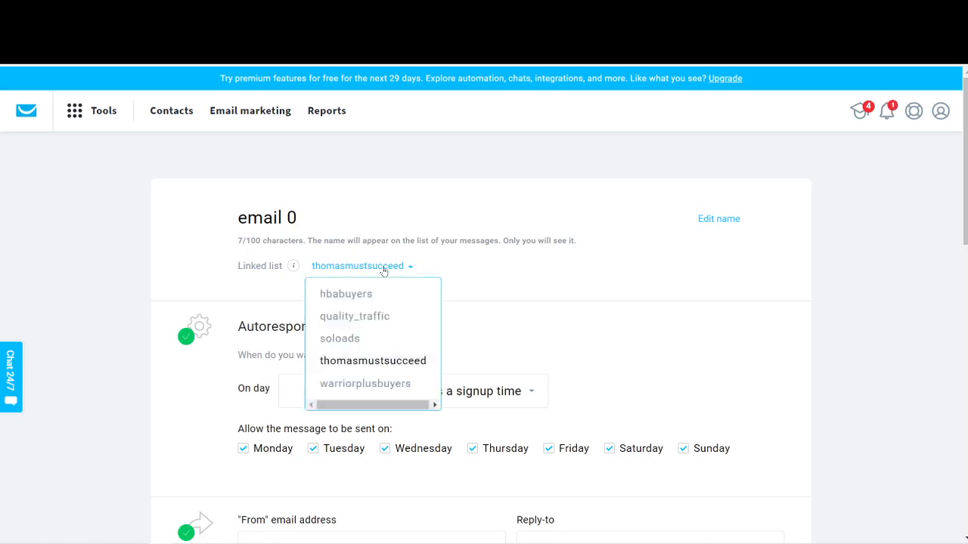
pyautogui.click(330, 316)
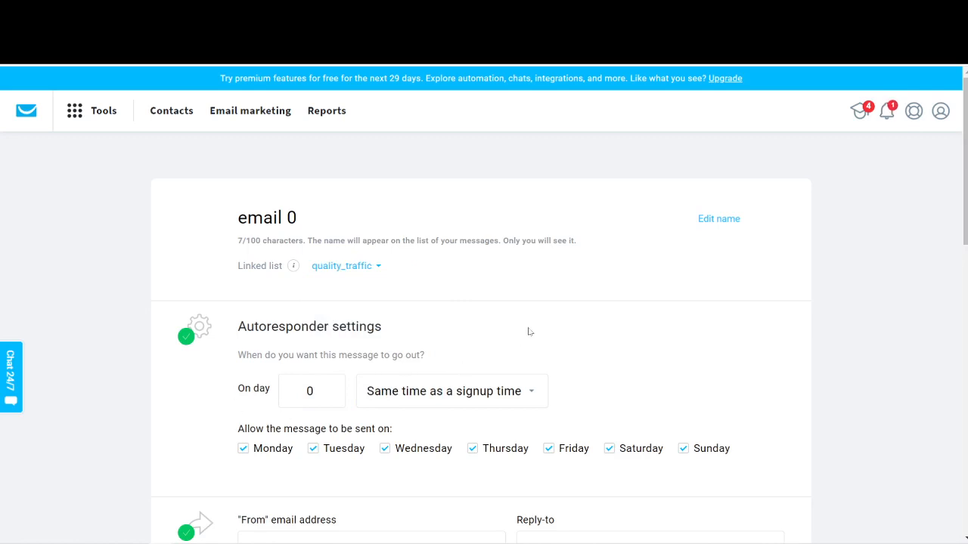
# Set the autoresponder's subject line to "Demo".
pyautogui.scroll(-1, 534, 327)
pyautogui.scroll(-2, 534, 327)
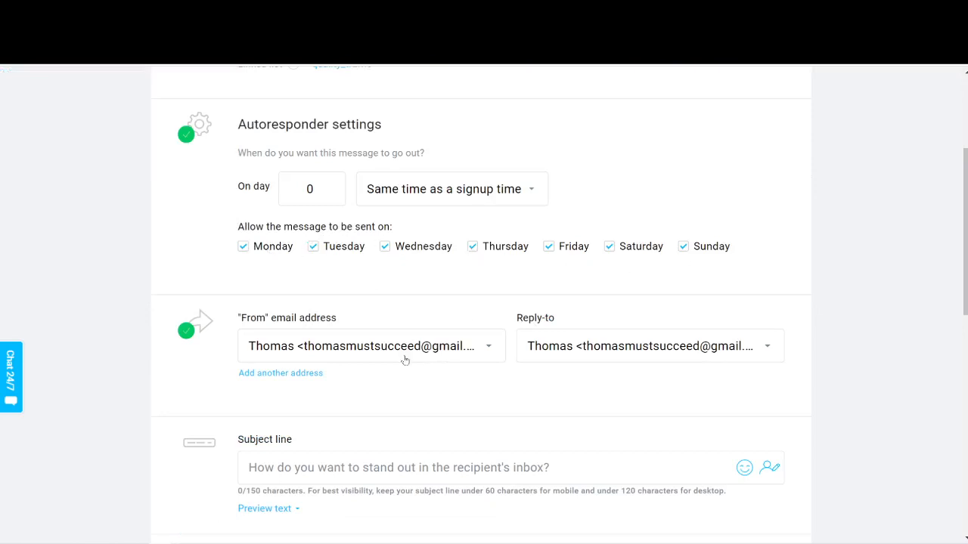
pyautogui.scroll(-1, 409, 363)
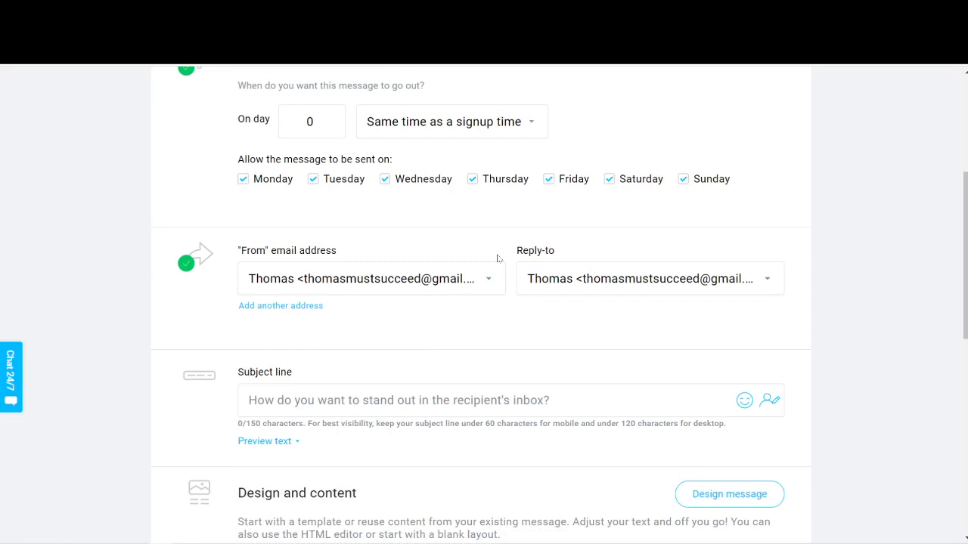
pyautogui.scroll(-2, 498, 259)
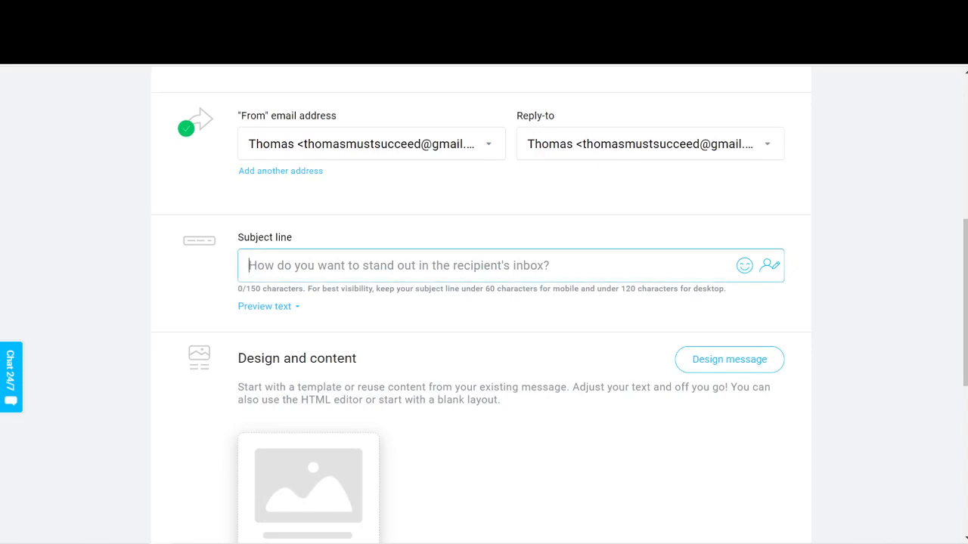
pyautogui.write('Demo')
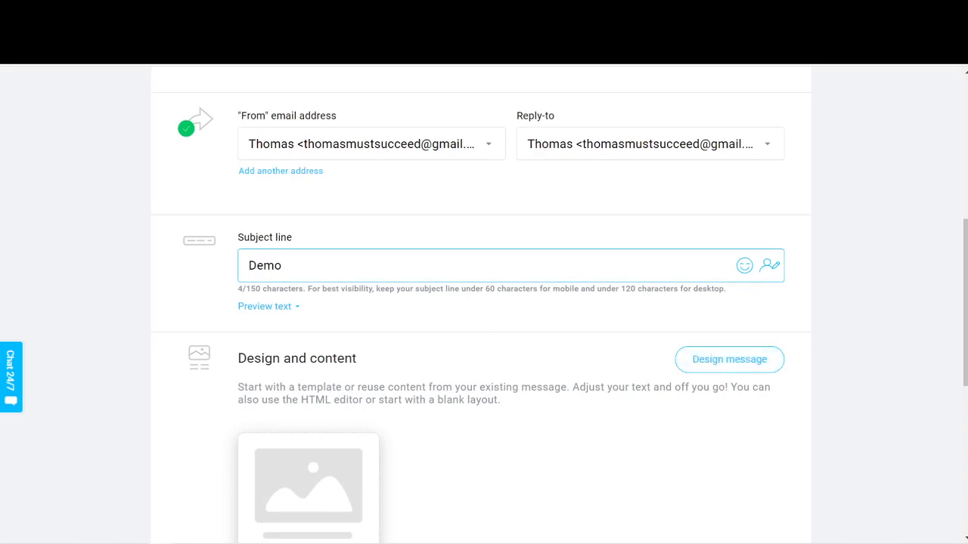
# Start the message design from the completely empty Blank template, after browsing the predesigned templates.
pyautogui.click(725, 366)
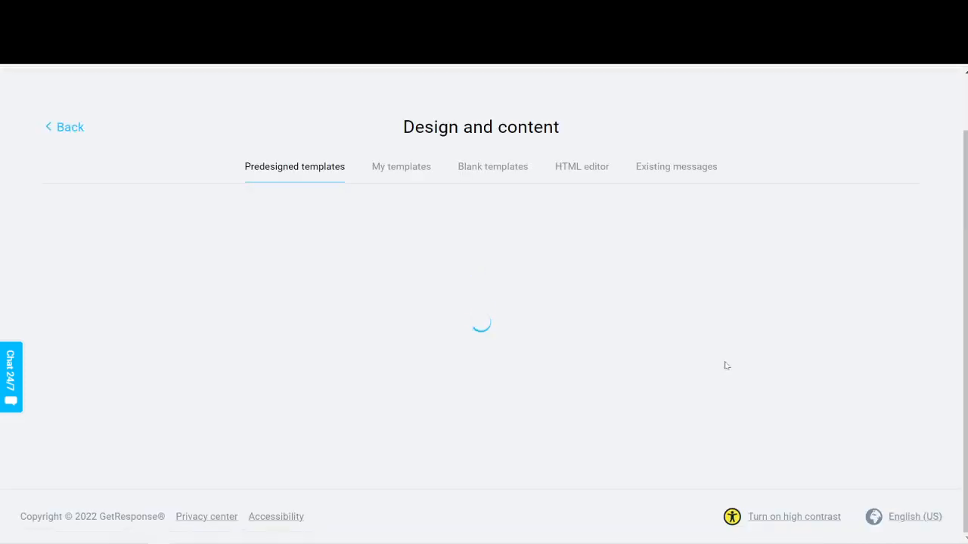
pyautogui.scroll(-5, 324, 129)
pyautogui.scroll(4, 309, 134)
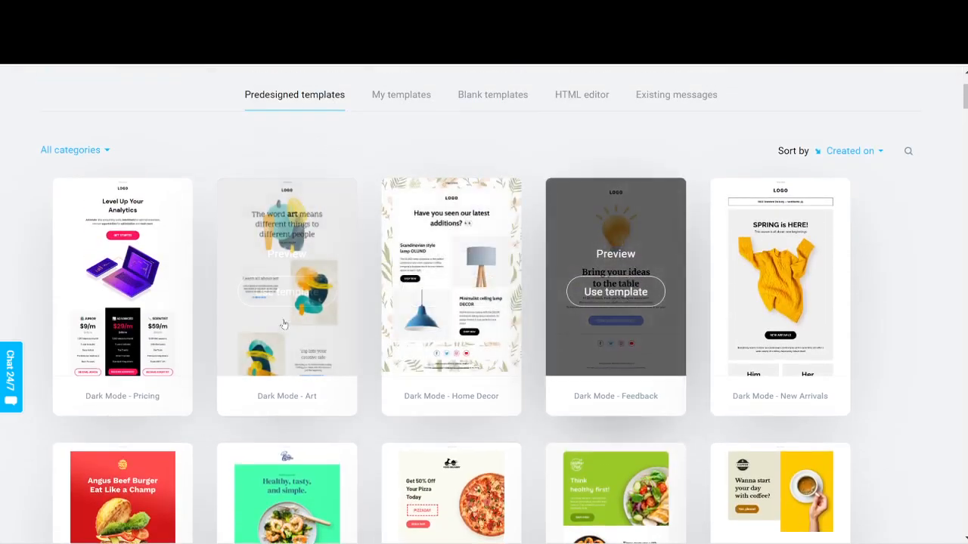
pyautogui.scroll(-3, 337, 321)
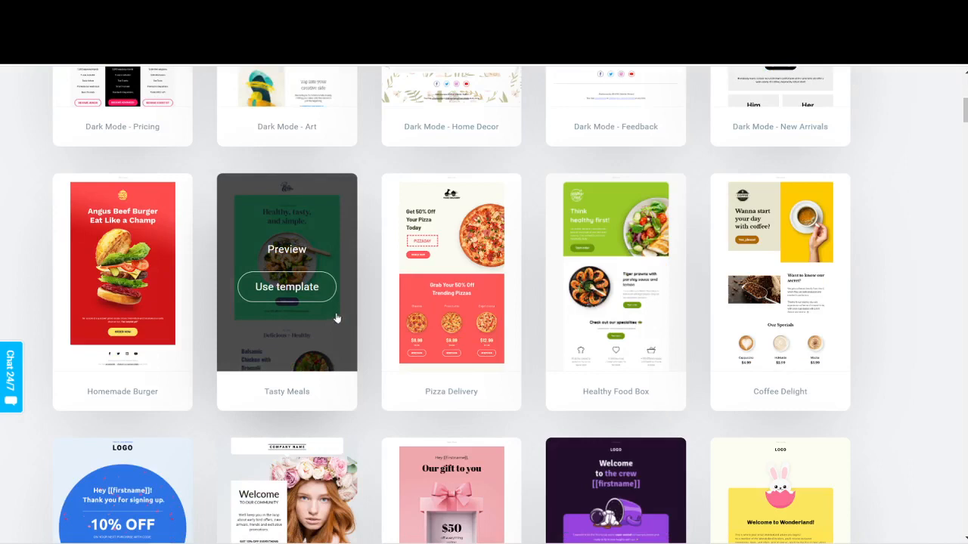
pyautogui.scroll(3, 382, 296)
pyautogui.scroll(1, 390, 295)
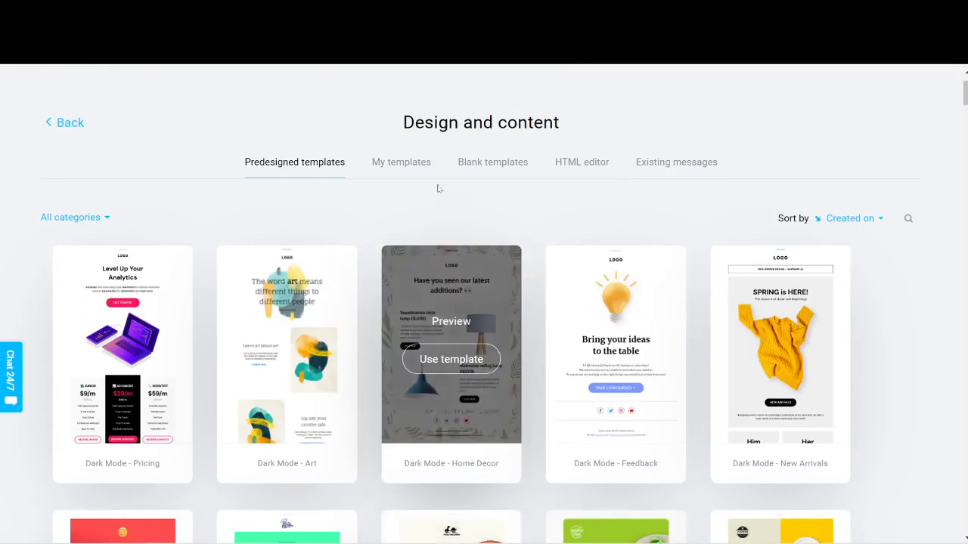
pyautogui.click(509, 171)
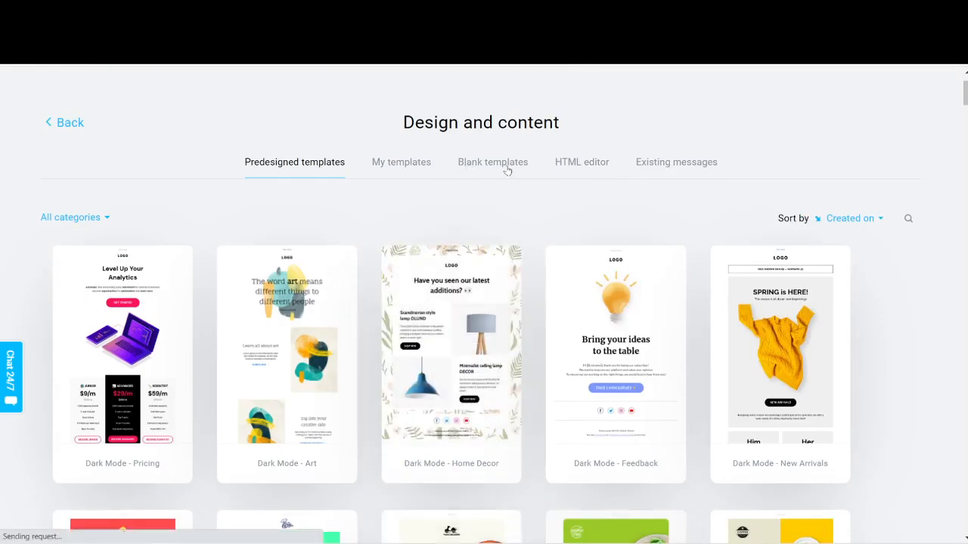
pyautogui.moveTo(147, 415)
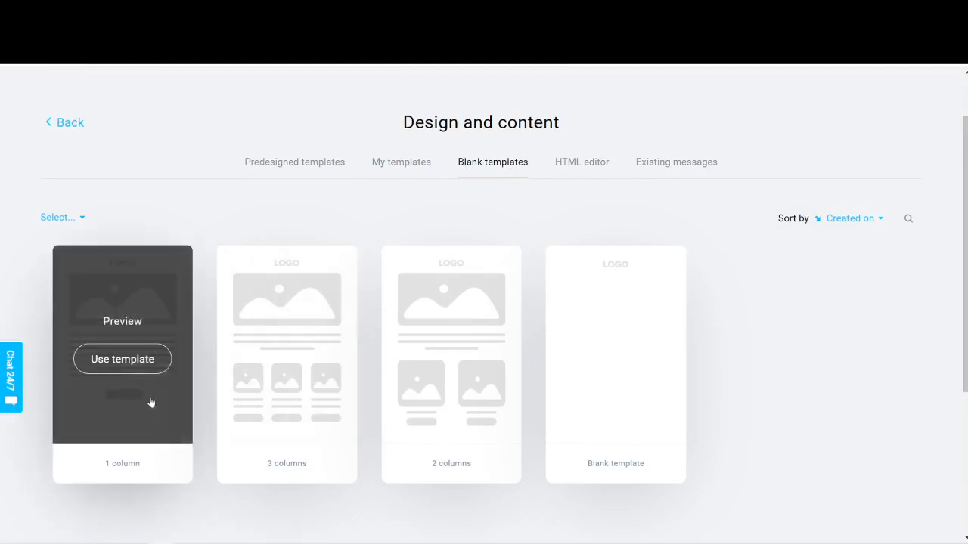
pyautogui.moveTo(266, 404)
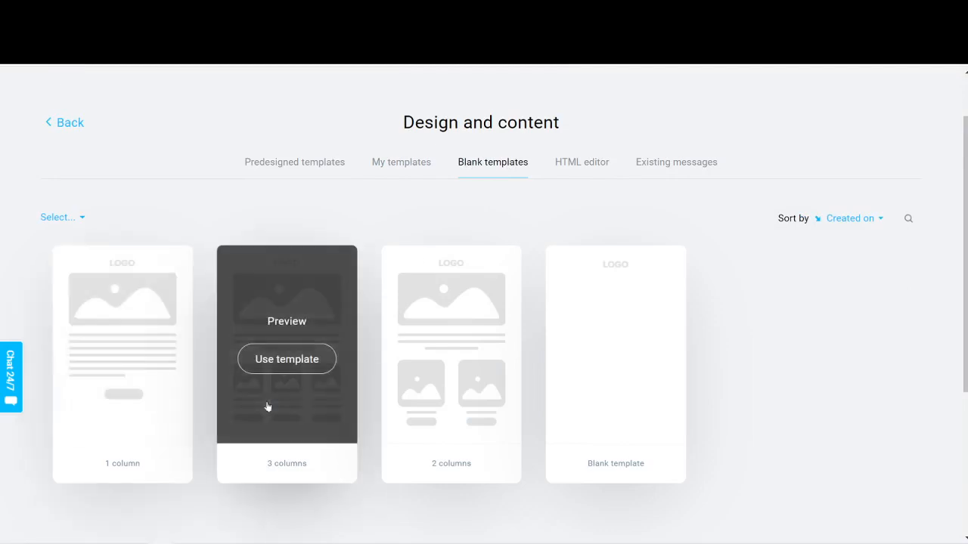
pyautogui.moveTo(416, 403)
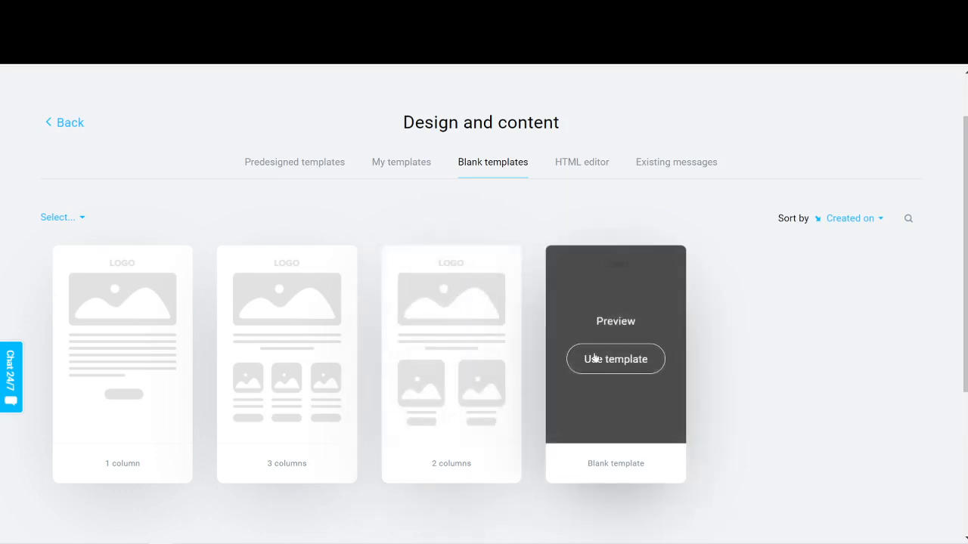
pyautogui.click(594, 363)
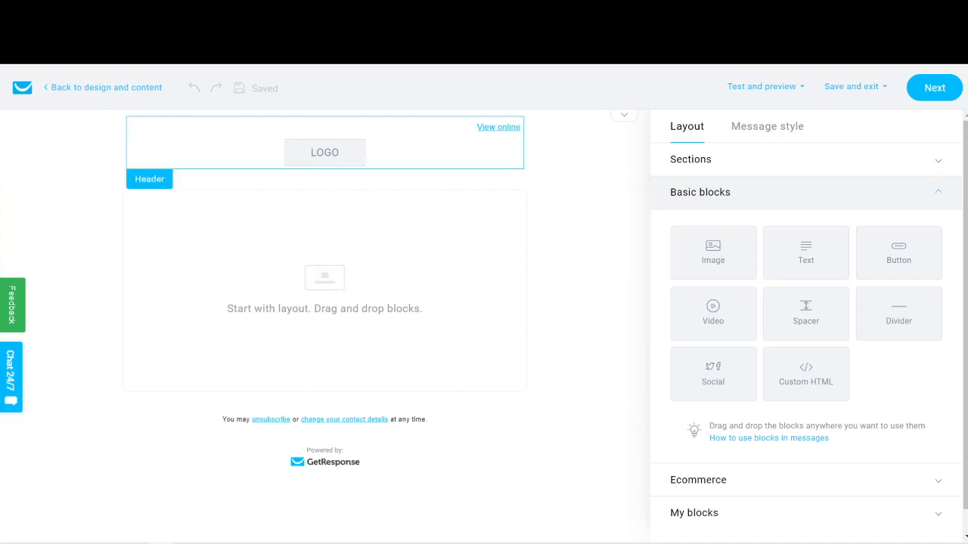
# Add a Text block to the empty message body below the header.
pyautogui.click(443, 164)
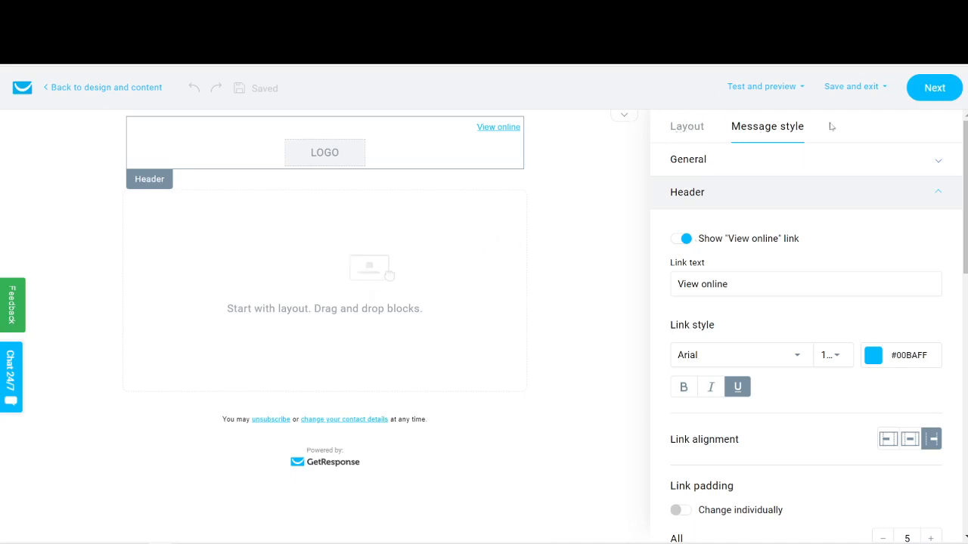
pyautogui.click(699, 128)
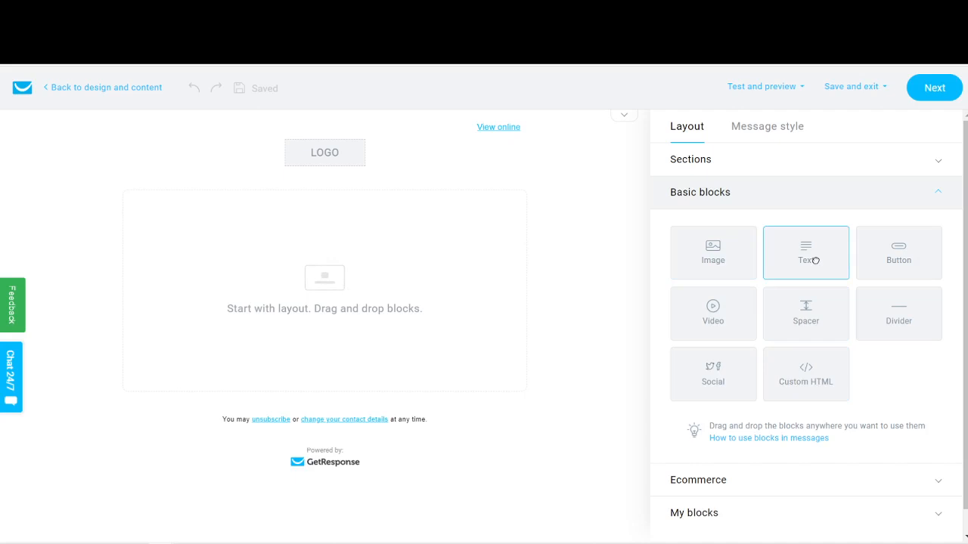
pyautogui.moveTo(815, 260); pyautogui.dragTo(364, 297)
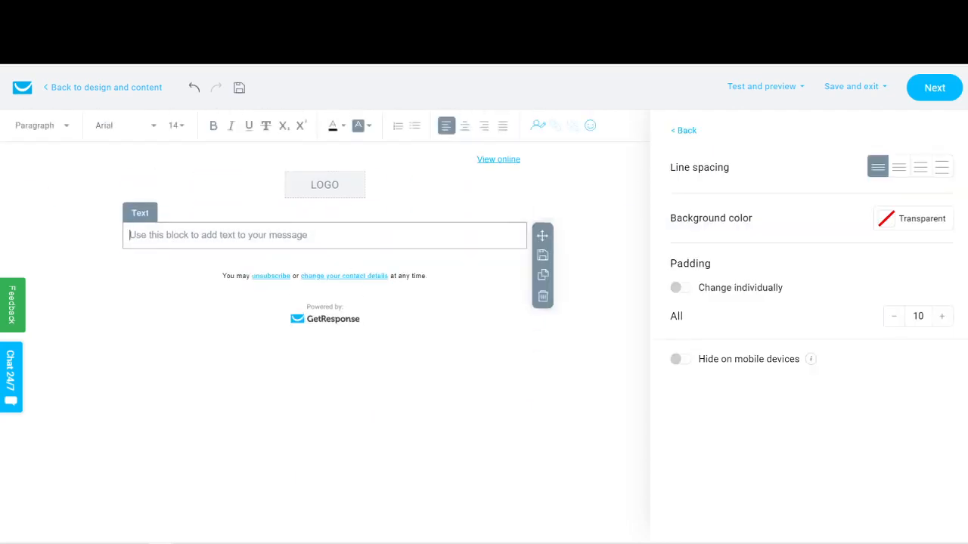
# Write a greeting with the sender's name and "welcome to my email list.", plus the paragraph "as promised this is the bonus i have prepared for you.".
pyautogui.write('hi there this is be')
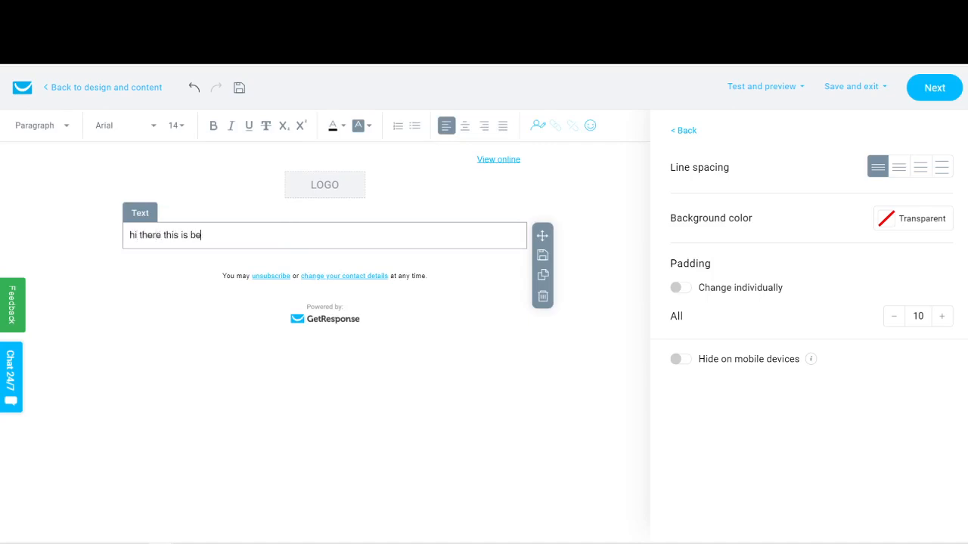
pyautogui.write('njamin he and welcome to')
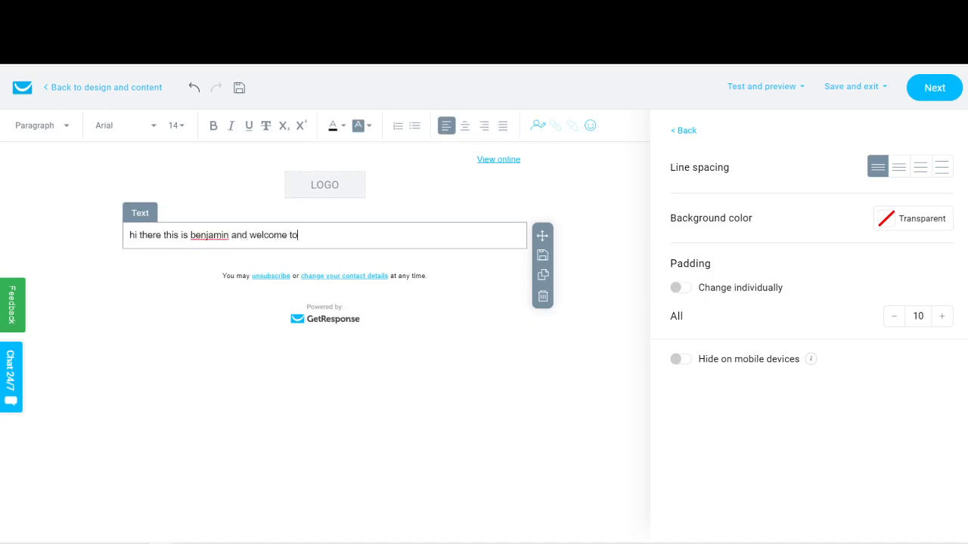
pyautogui.write(' my email list.')
pyautogui.press('Return')
pyautogui.press('Return')
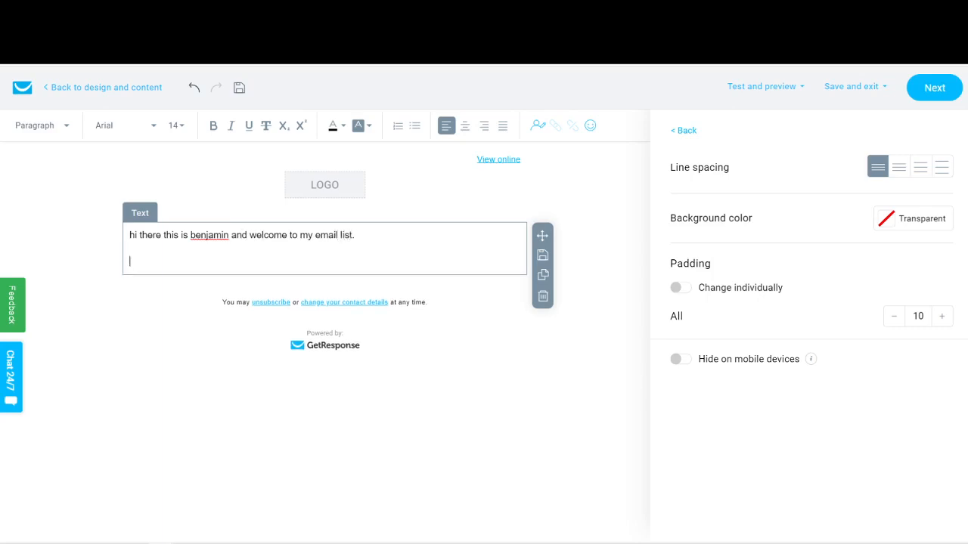
pyautogui.write('as promised this is the bonu')
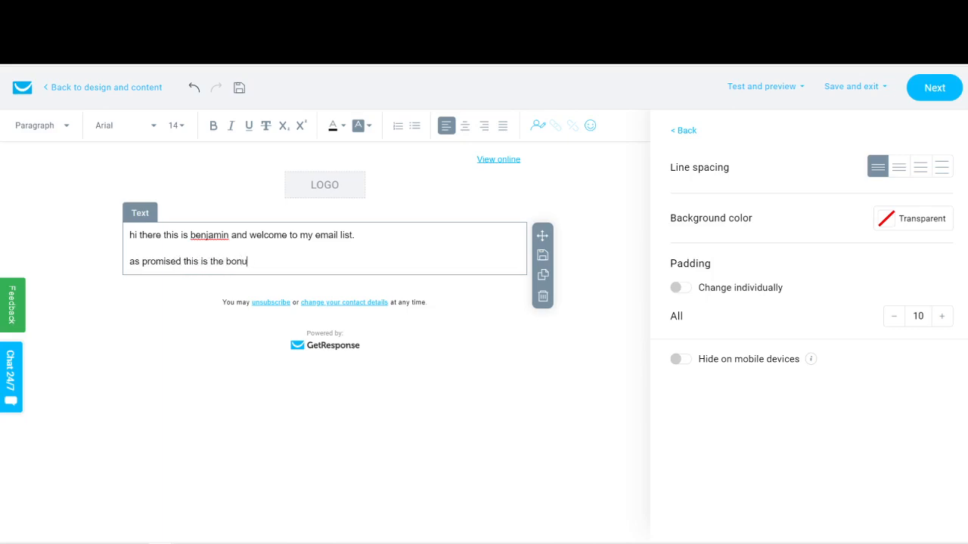
pyautogui.write('s i have prepared for you.')
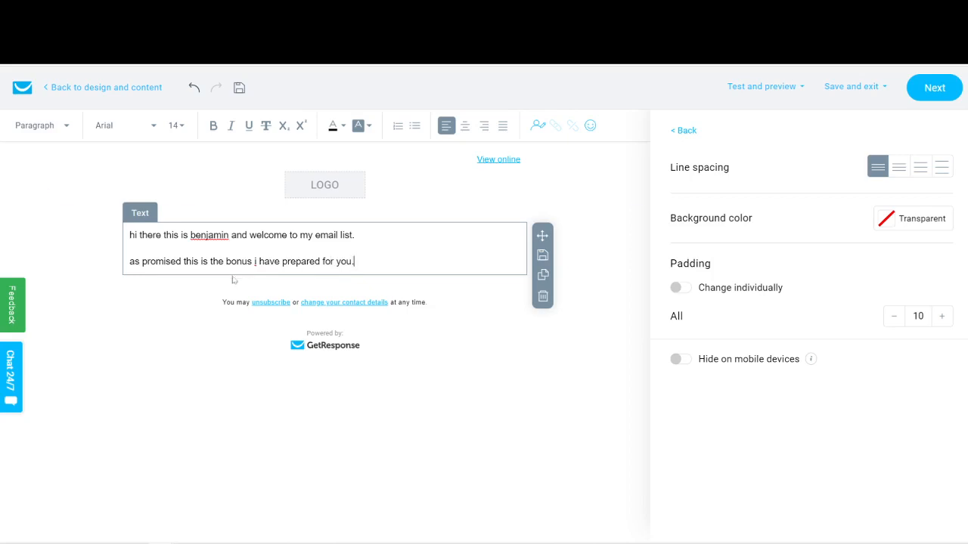
pyautogui.moveTo(226, 262); pyautogui.dragTo(352, 261)
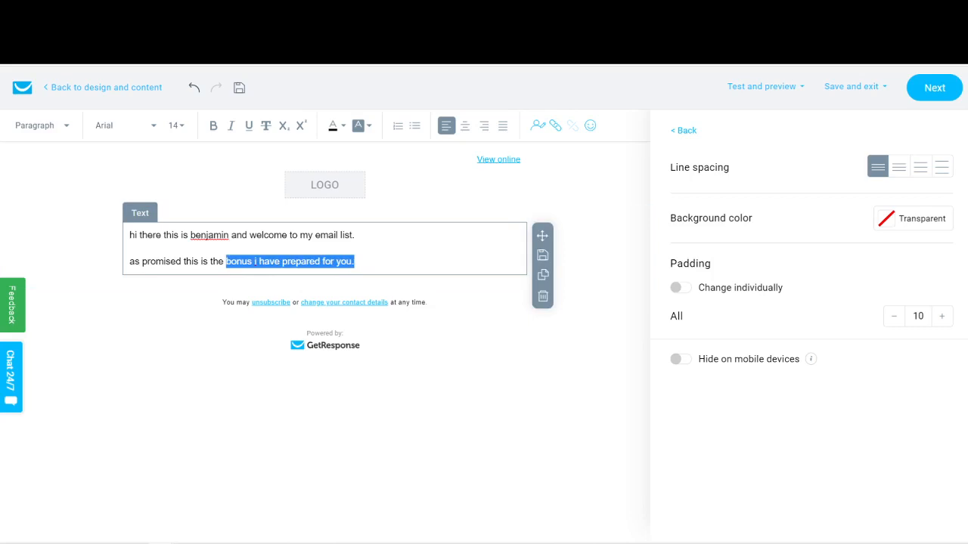
pyautogui.moveTo(355, 262); pyautogui.dragTo(126, 270)
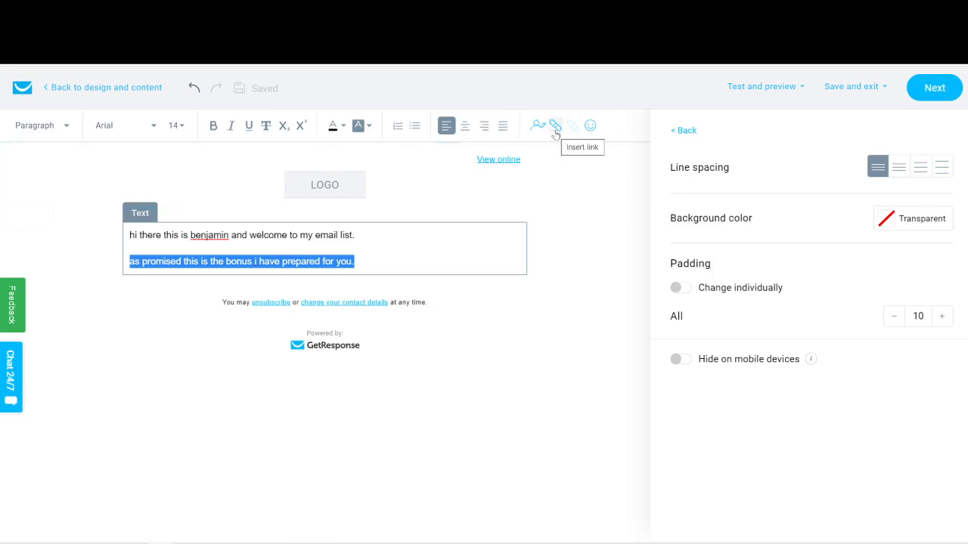
pyautogui.click(555, 126)
pyautogui.click(353, 336)
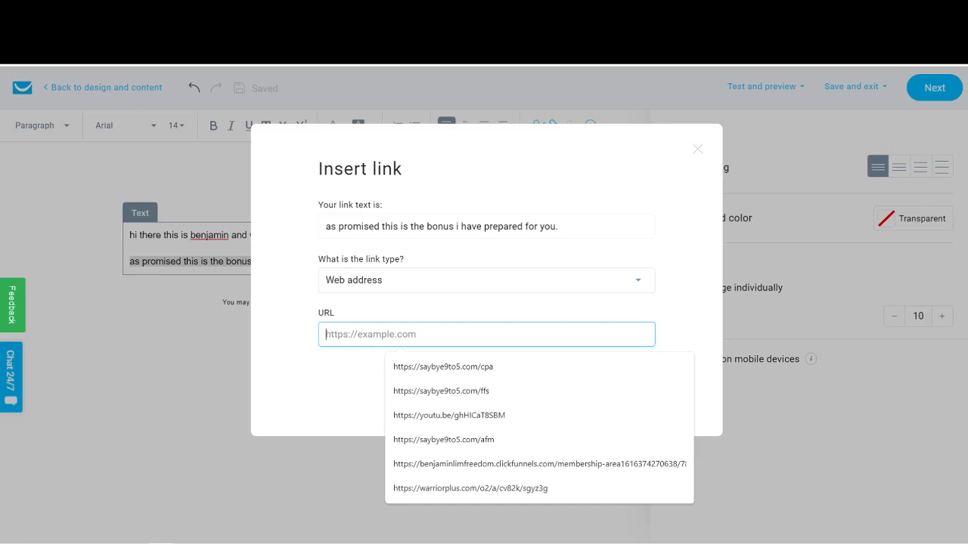
pyautogui.click(467, 439)
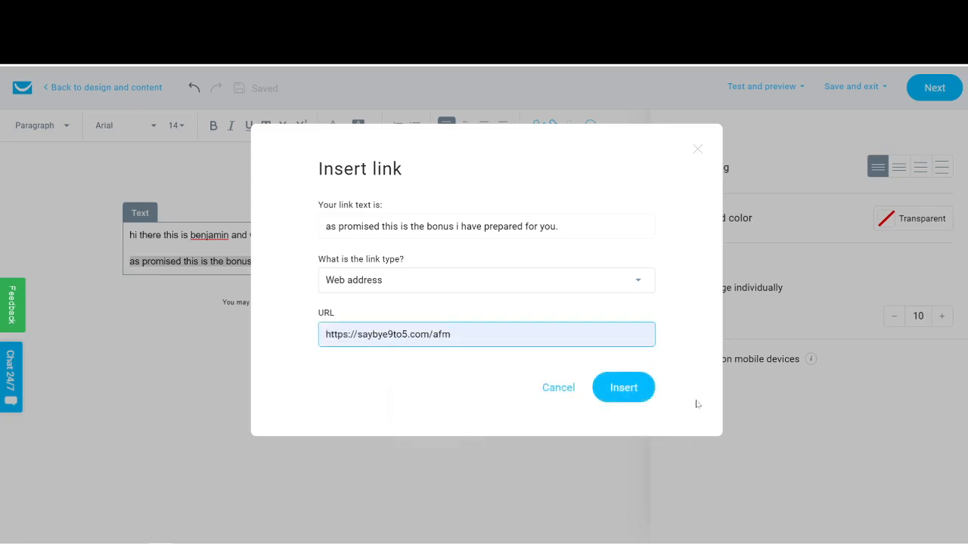
pyautogui.click(622, 390)
pyautogui.click(610, 391)
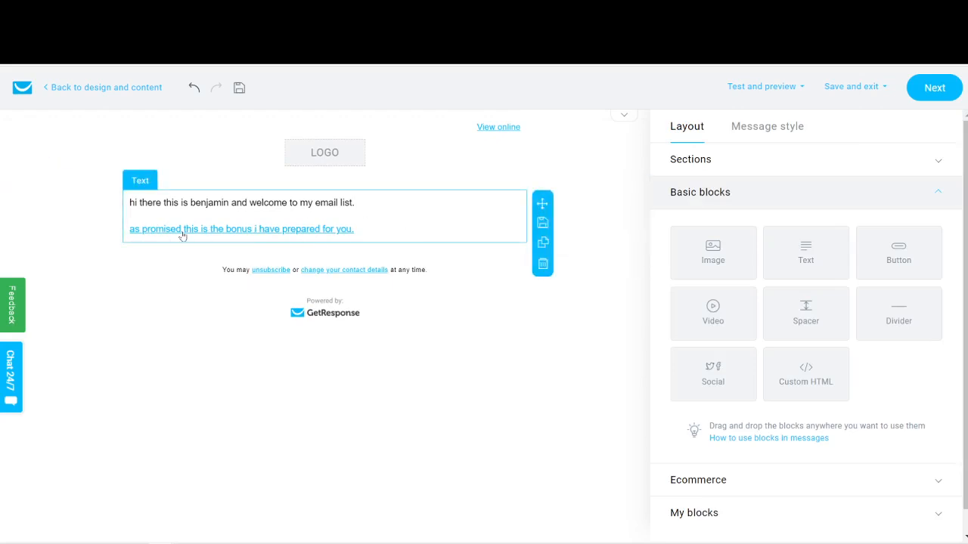
# Make the linked bonus sentence in the text block bold.
pyautogui.click(382, 238)
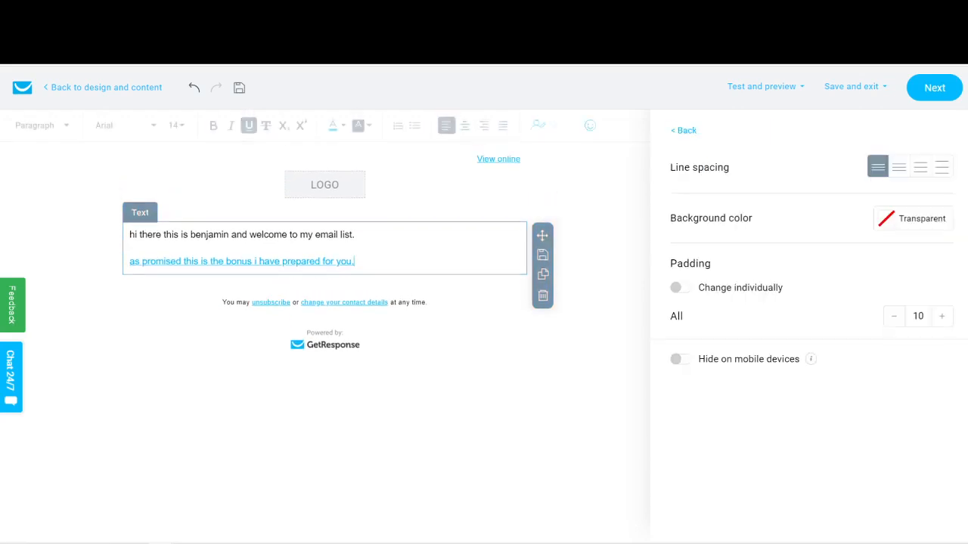
pyautogui.moveTo(354, 261); pyautogui.dragTo(129, 260)
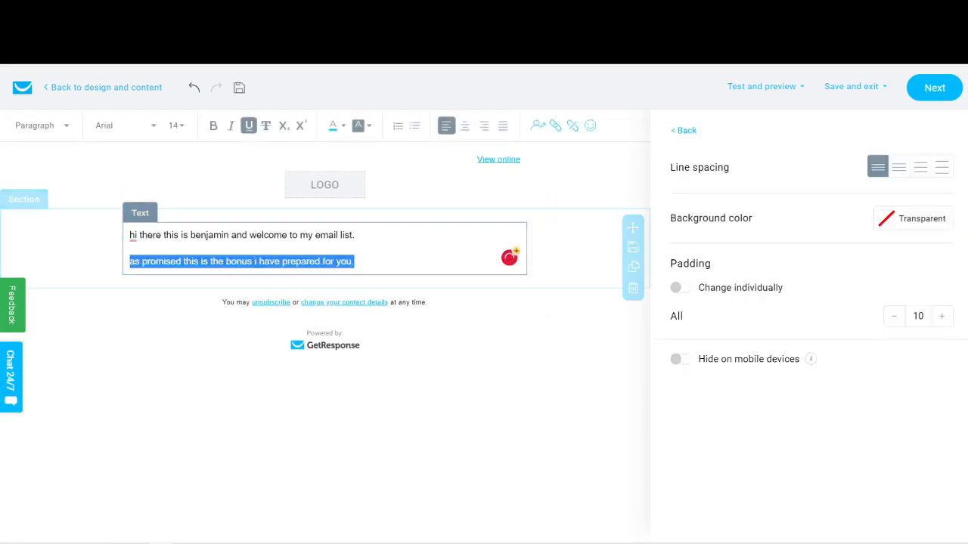
pyautogui.click(214, 126)
# Turn off the logo in the message header's style settings.
pyautogui.click(294, 208)
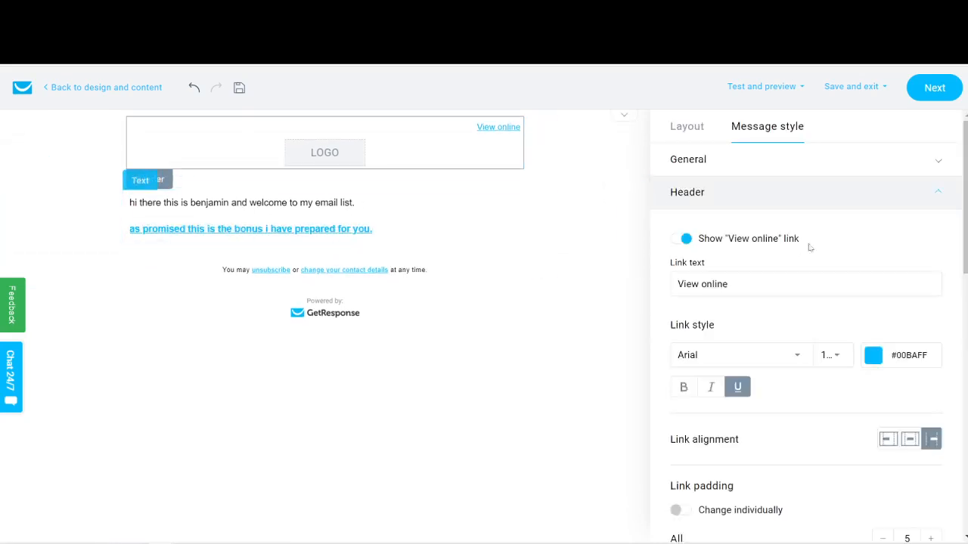
pyautogui.scroll(-9, 813, 242)
pyautogui.scroll(-1, 823, 245)
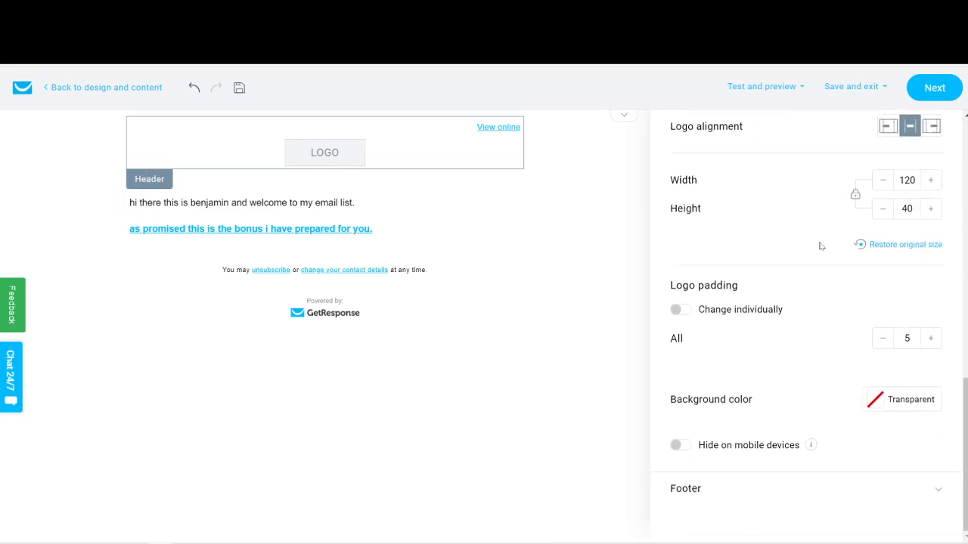
pyautogui.scroll(5, 754, 380)
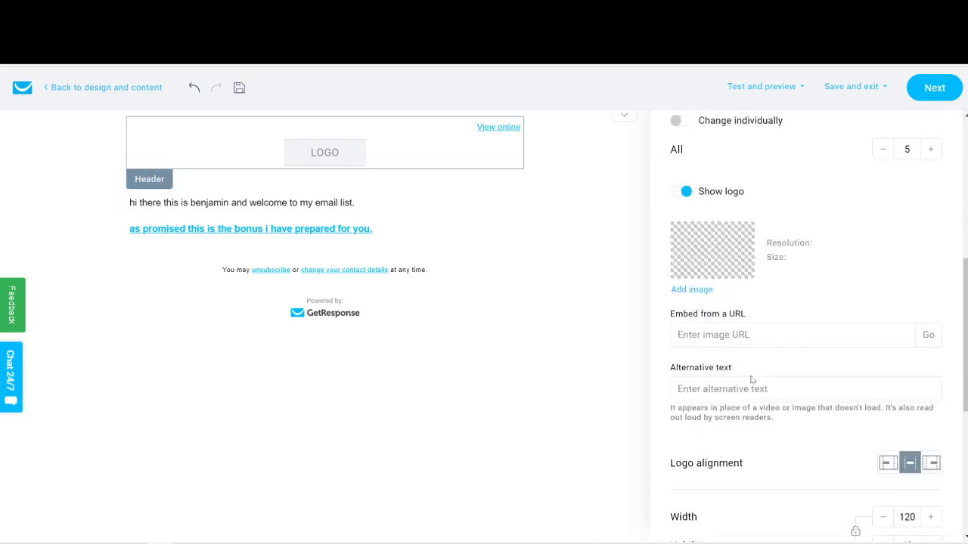
pyautogui.scroll(4, 752, 380)
pyautogui.scroll(-3, 752, 380)
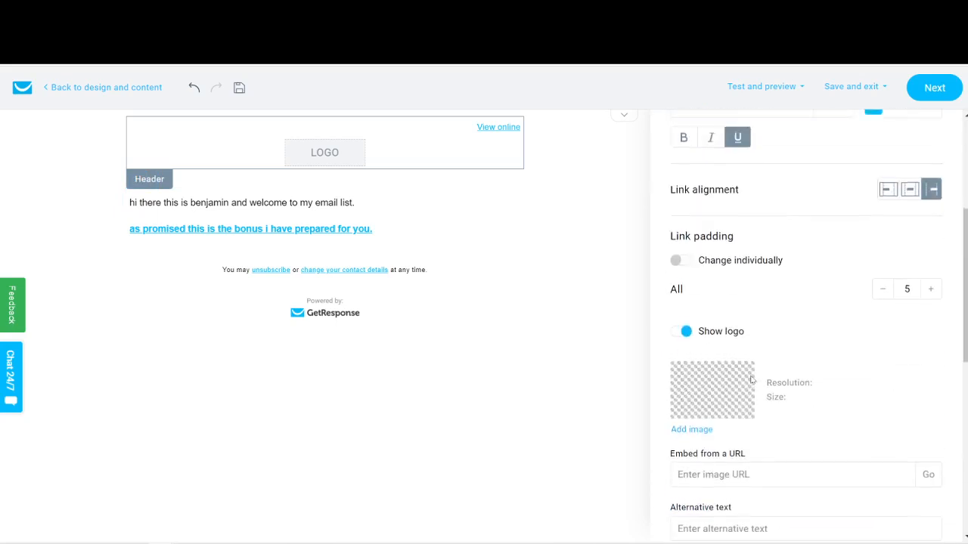
pyautogui.scroll(2, 752, 380)
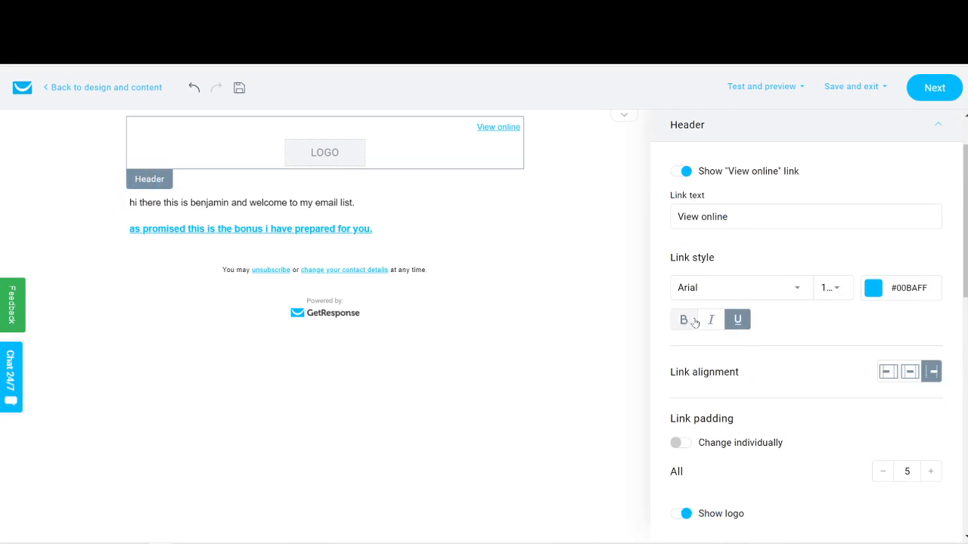
pyautogui.scroll(-4, 722, 317)
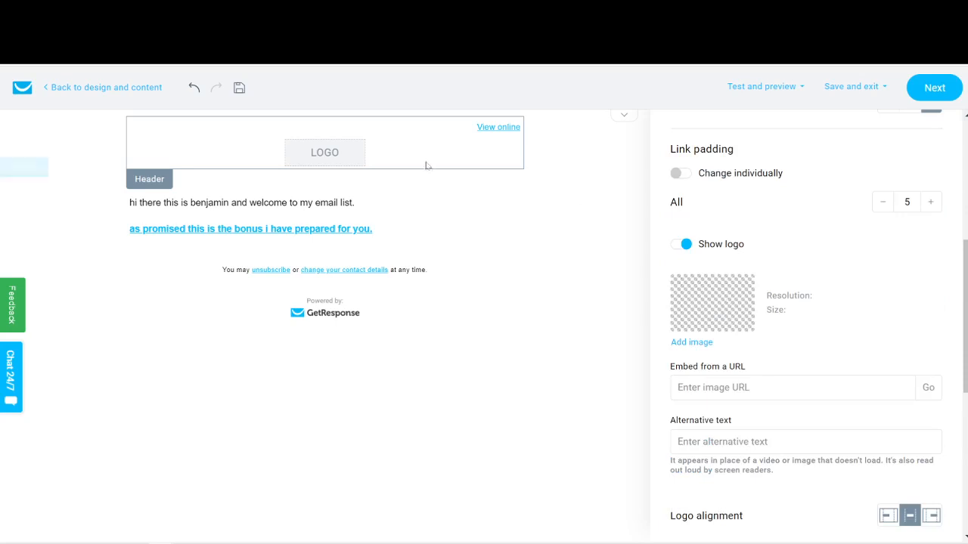
pyautogui.click(681, 244)
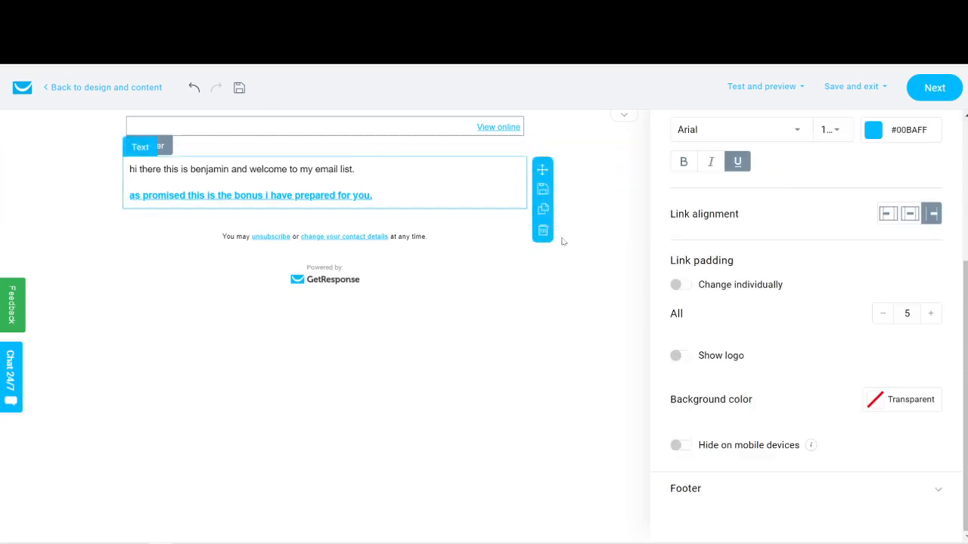
# Finish the message design, and save and publish the "email 0" autoresponder with click tracking on.
pyautogui.click(916, 89)
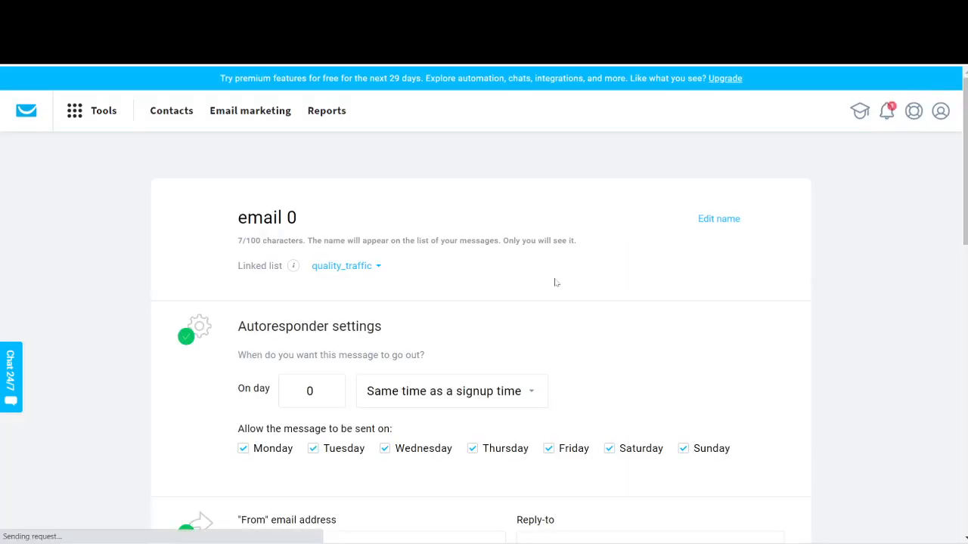
pyautogui.scroll(-2, 554, 281)
pyautogui.scroll(-10, 554, 281)
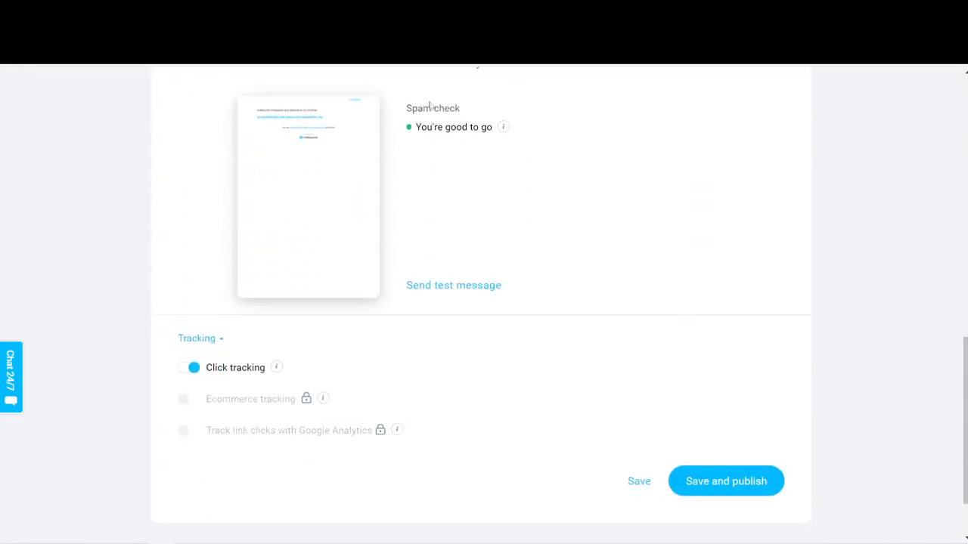
pyautogui.click(690, 483)
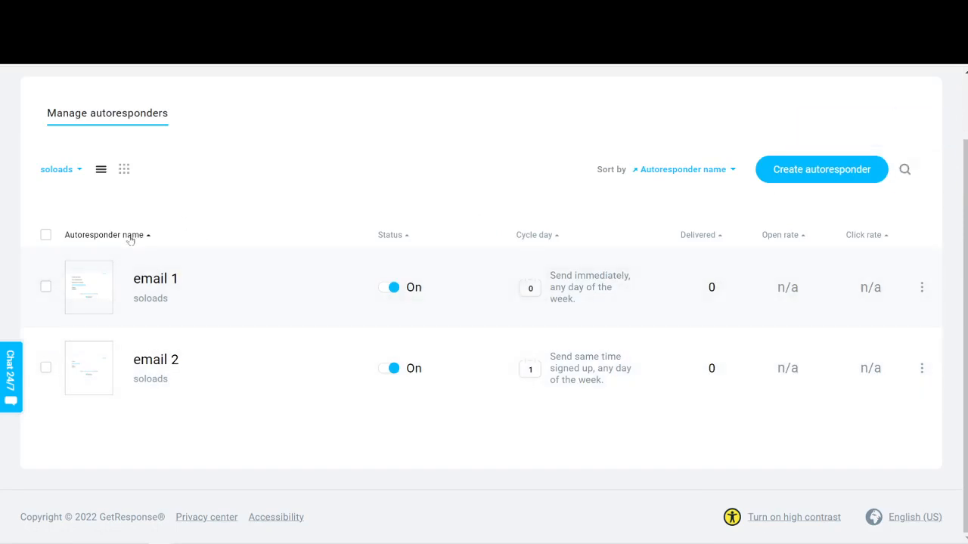
# Filter the autoresponder overview to include the quality_traffic list in addition to soloads.
pyautogui.click(78, 171)
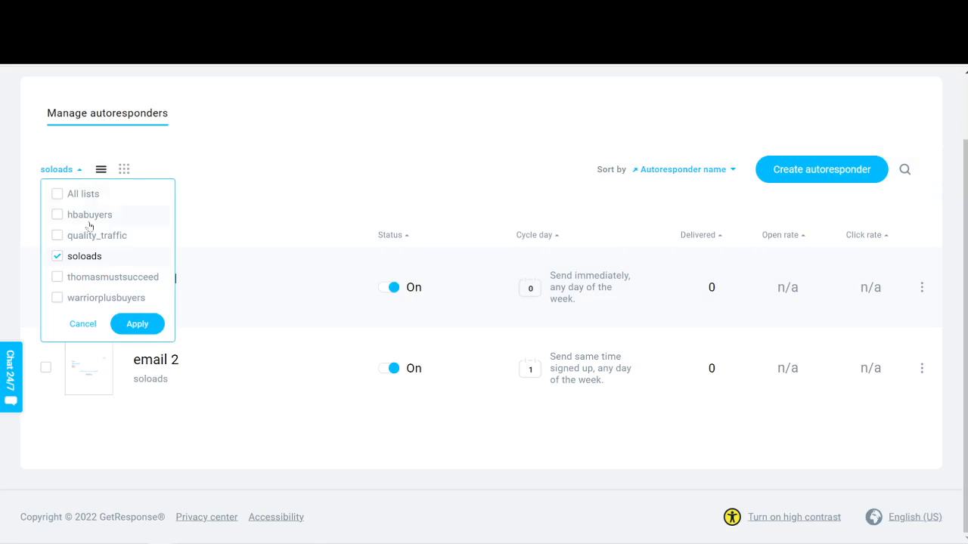
pyautogui.click(59, 236)
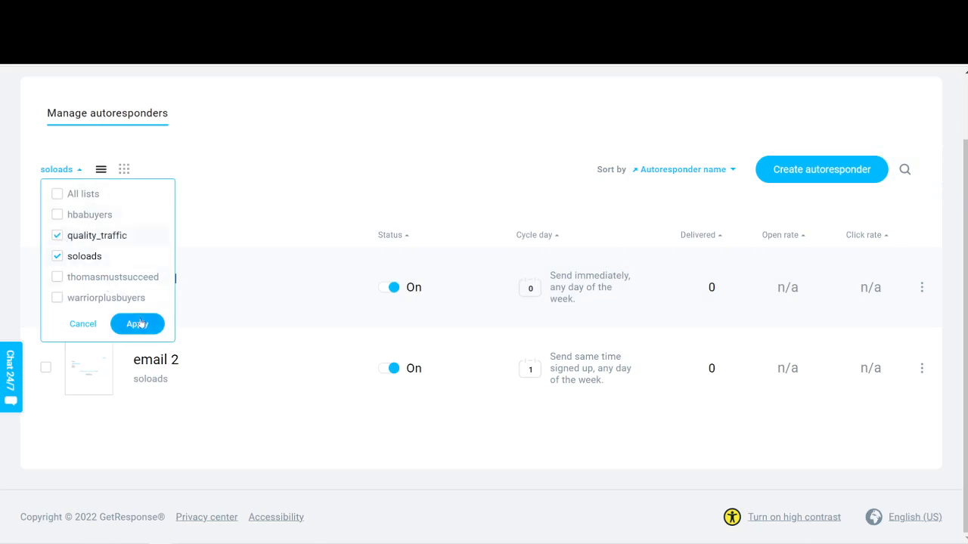
pyautogui.click(138, 324)
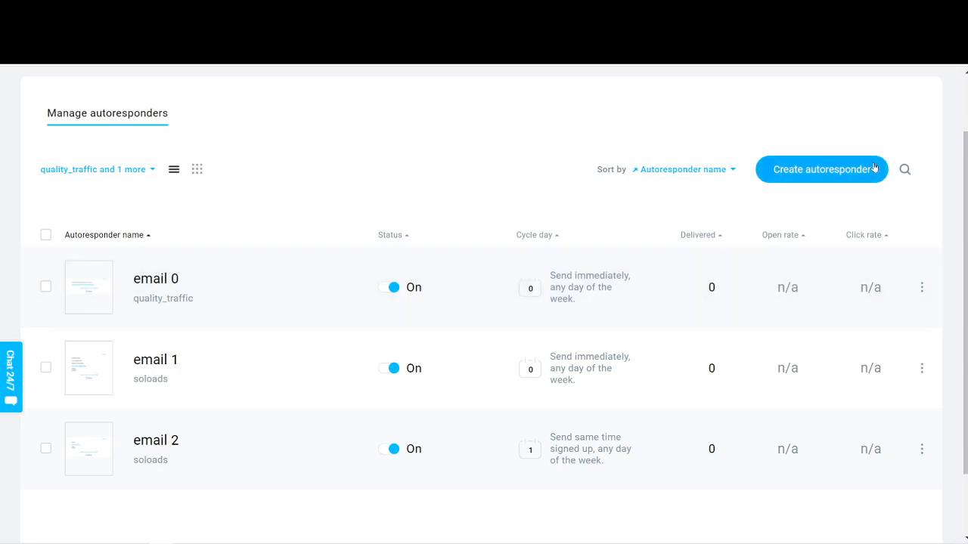
# Create a new autoresponder named "email 1" and link it to the quality_traffic list.
pyautogui.click(819, 171)
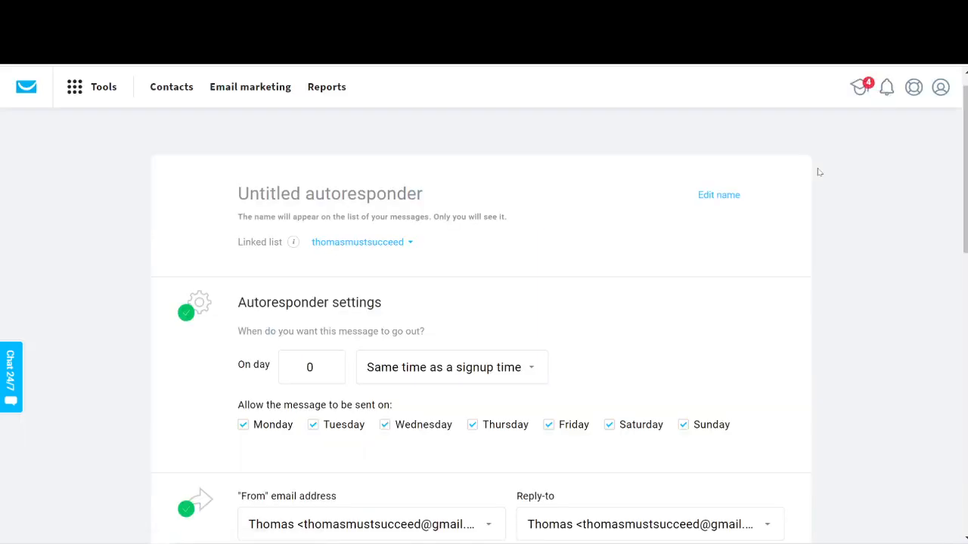
pyautogui.write('email 1')
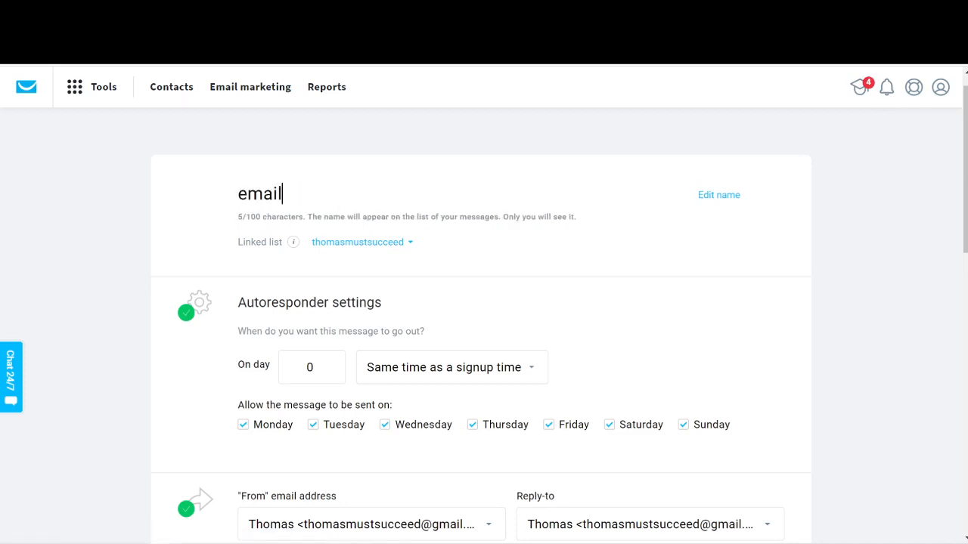
pyautogui.click(379, 242)
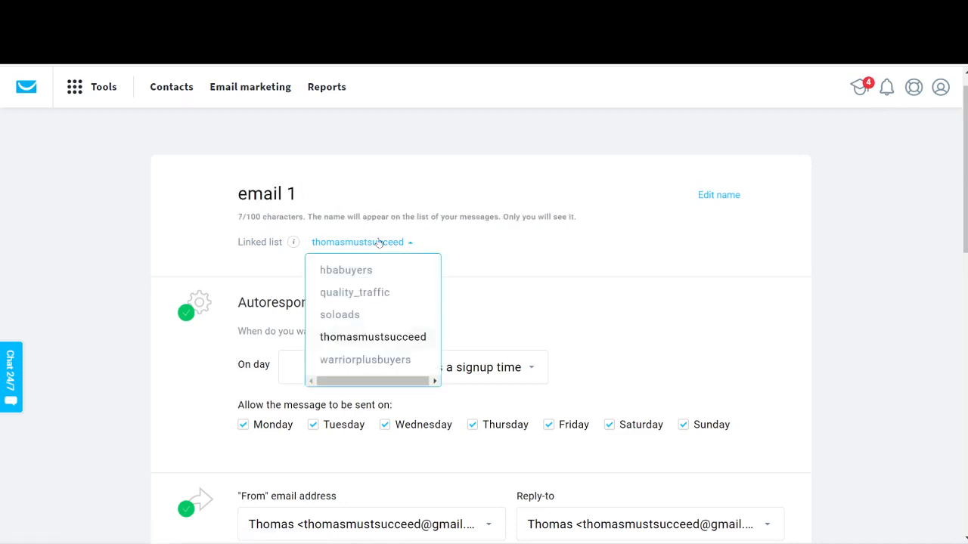
pyautogui.click(354, 295)
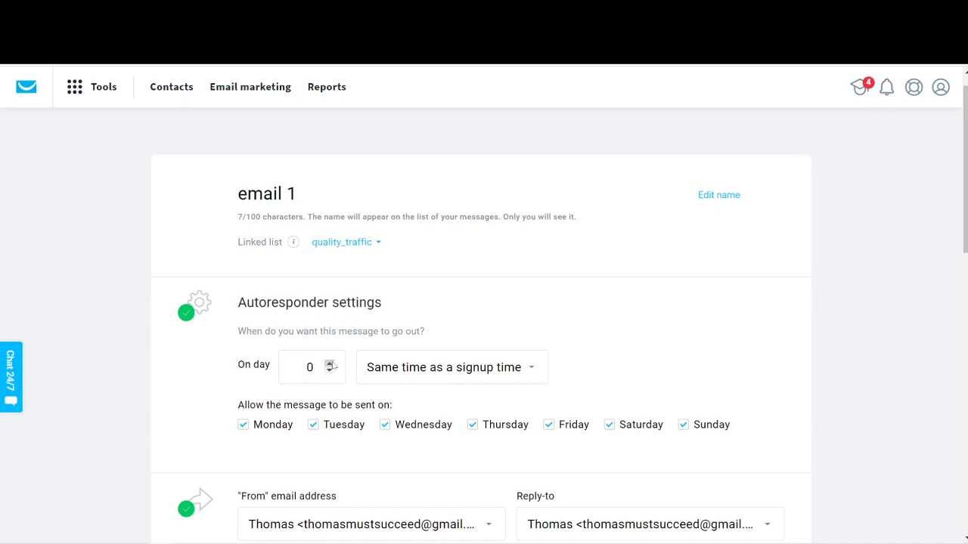
# Set the new autoresponder to go out on day 1 and look over its remaining settings.
pyautogui.click(328, 364)
pyautogui.scroll(-5, 715, 298)
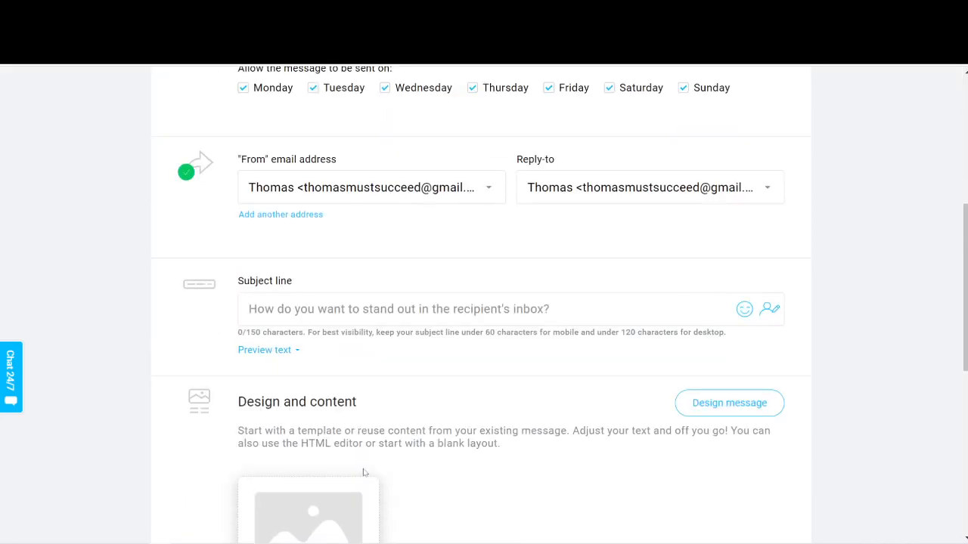
pyautogui.scroll(-5, 620, 348)
pyautogui.scroll(-2, 525, 339)
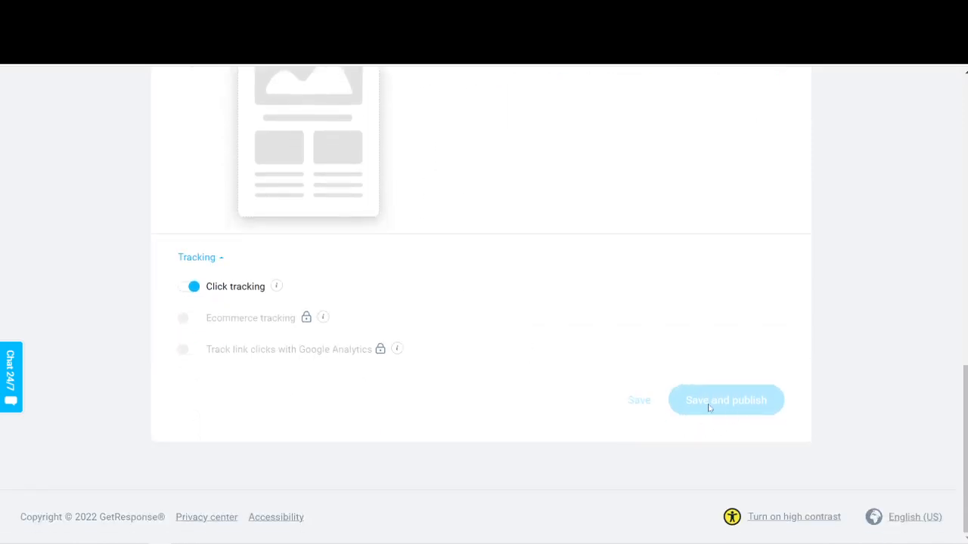
pyautogui.scroll(5, 709, 408)
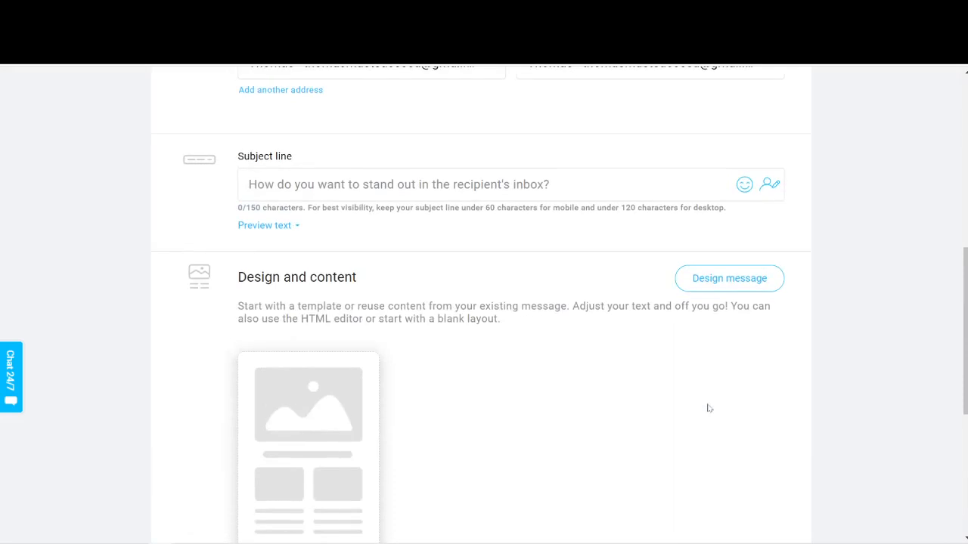
pyautogui.scroll(4, 709, 408)
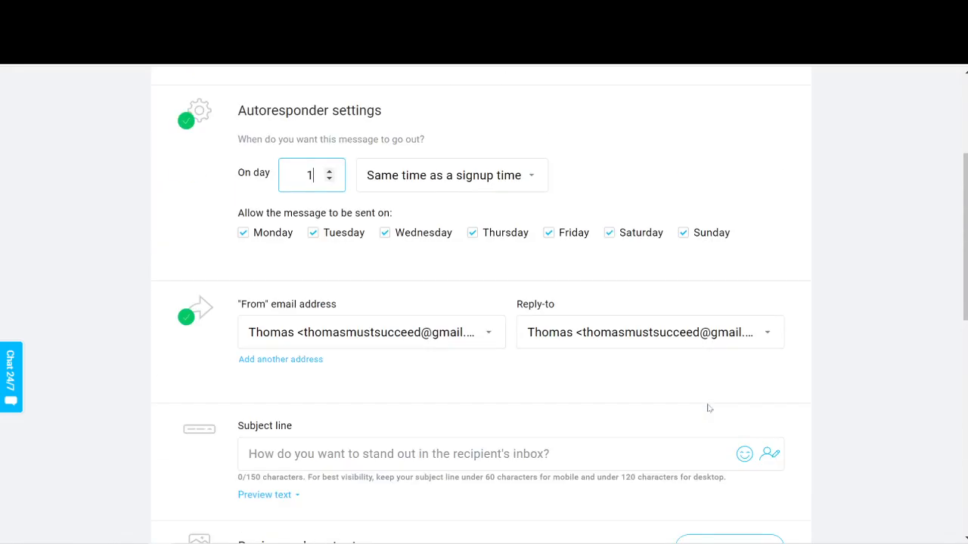